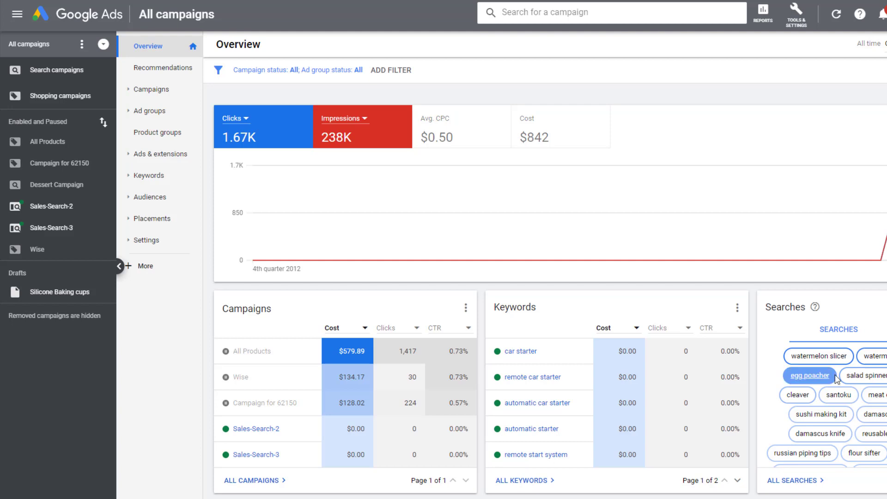
Start a new campaign from the Campaigns list with the Sales goal and Shopping type.
mouse_move(578, 377)
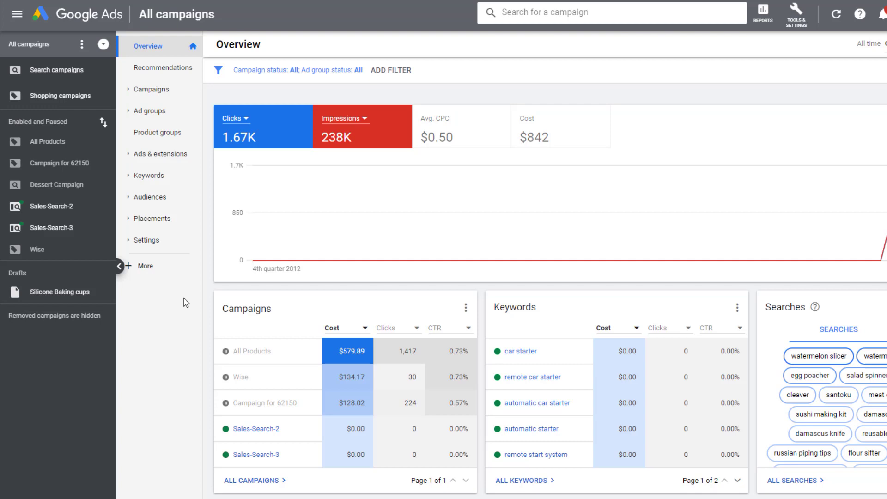
click(169, 89)
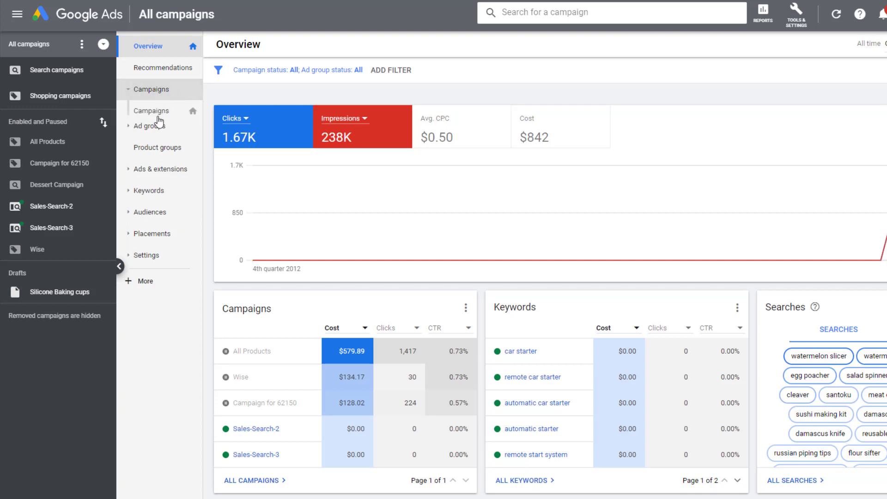
click(216, 181)
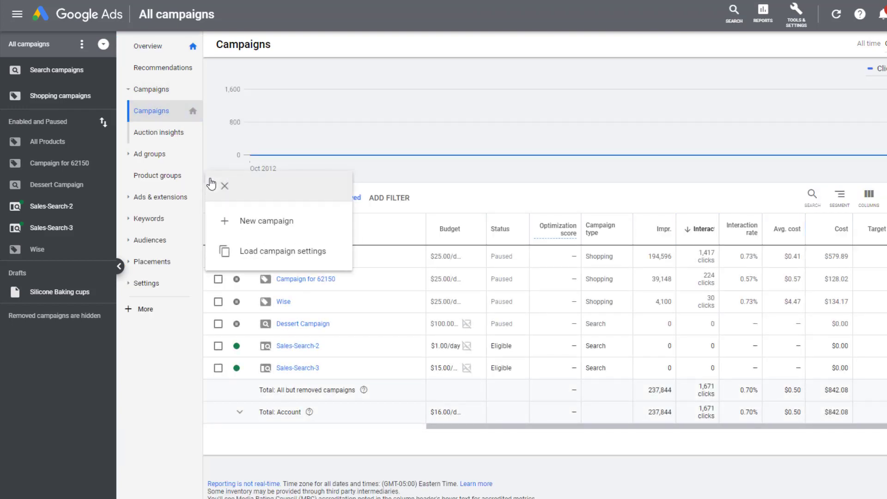
click(268, 220)
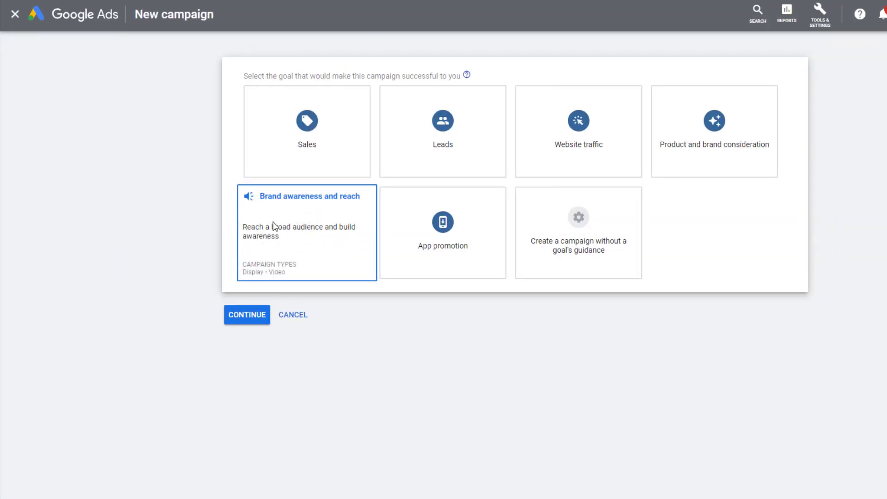
mouse_move(331, 93)
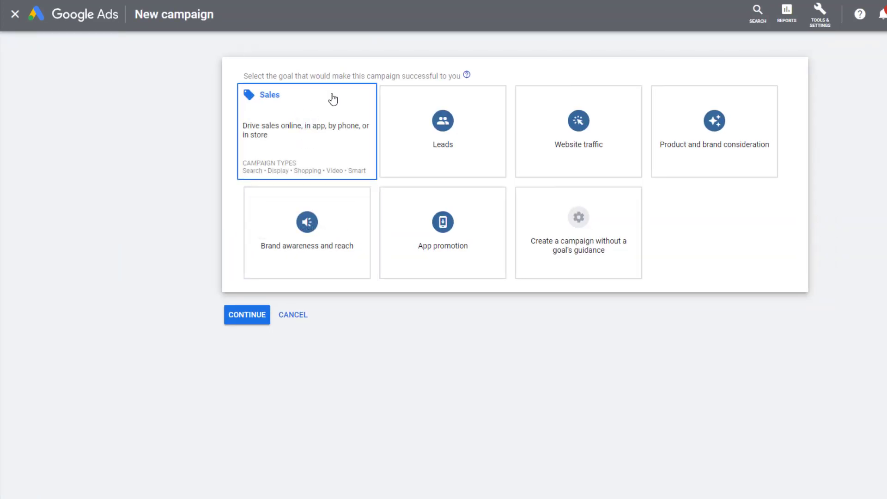
click(312, 125)
click(551, 314)
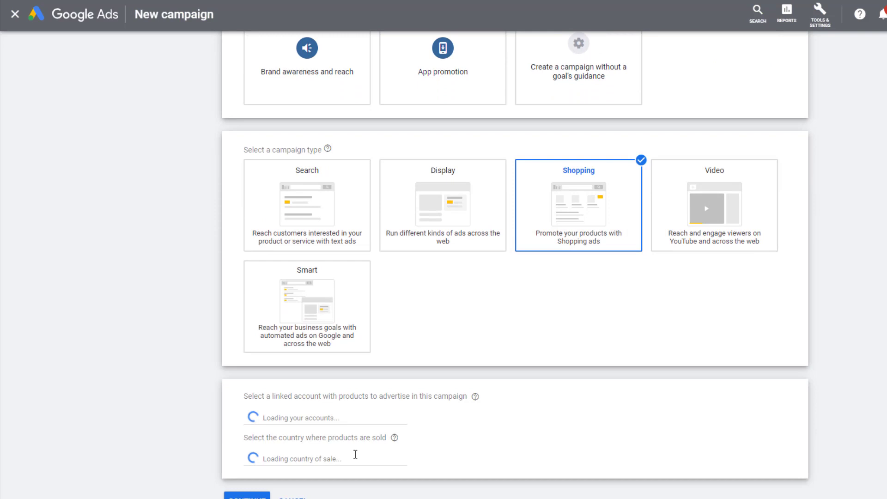
Choose the Standard Shopping subtype and enter 'united states' as the country of sale.
scroll(300, 448, down, 1)
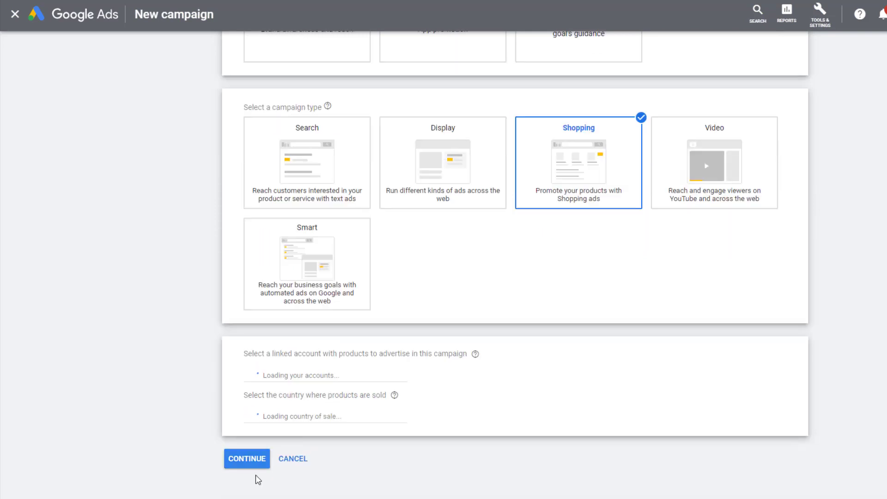
scroll(254, 480, down, 3)
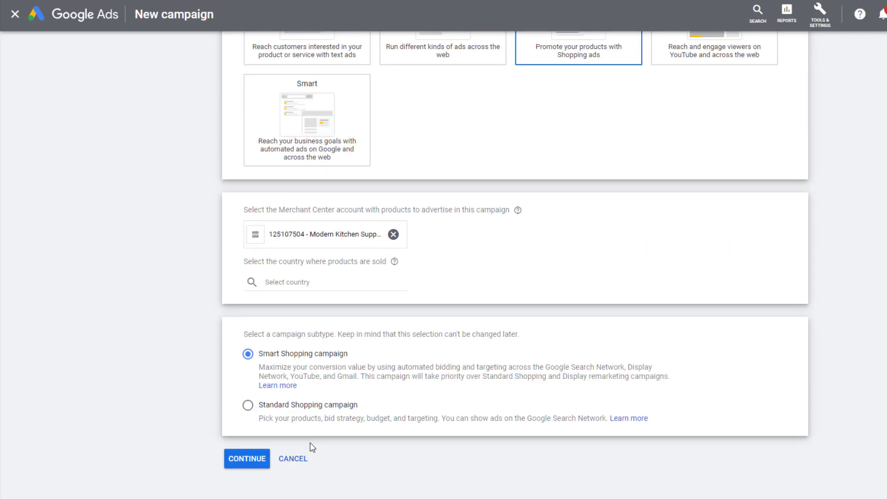
click(248, 405)
click(247, 463)
click(373, 272)
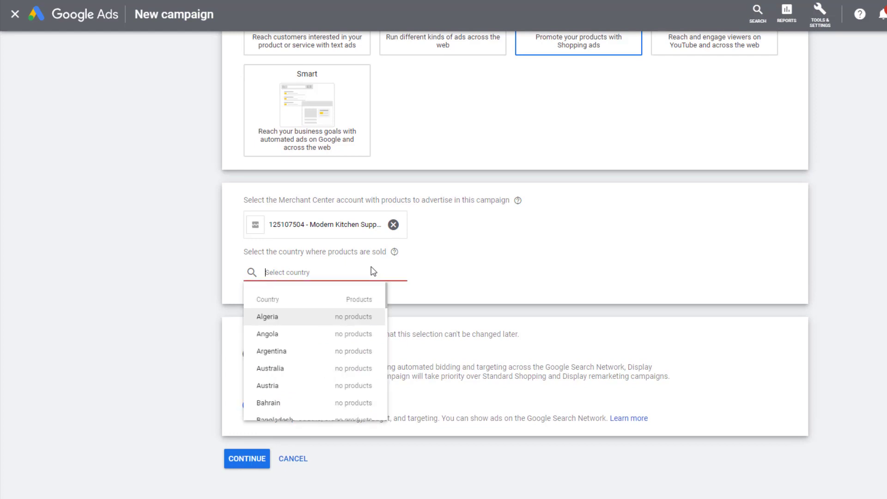
text(united states)
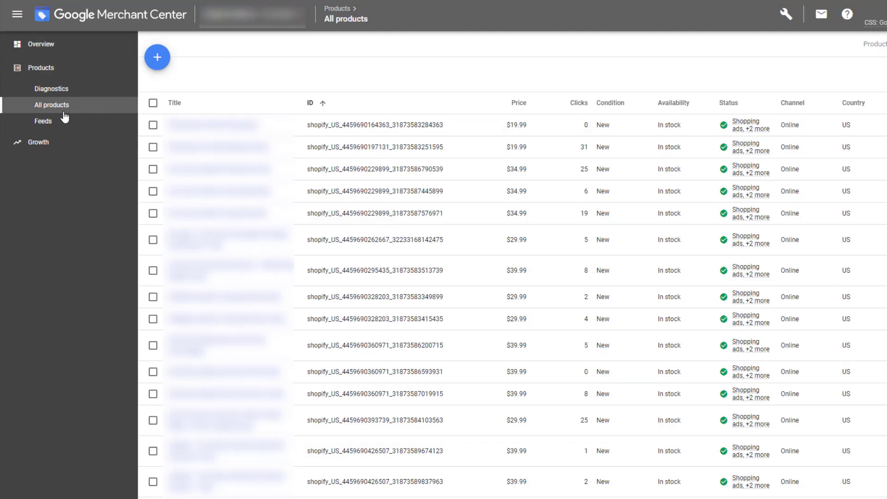
Sort the Merchant Center products by Title and select the top product's item ID.
click(216, 108)
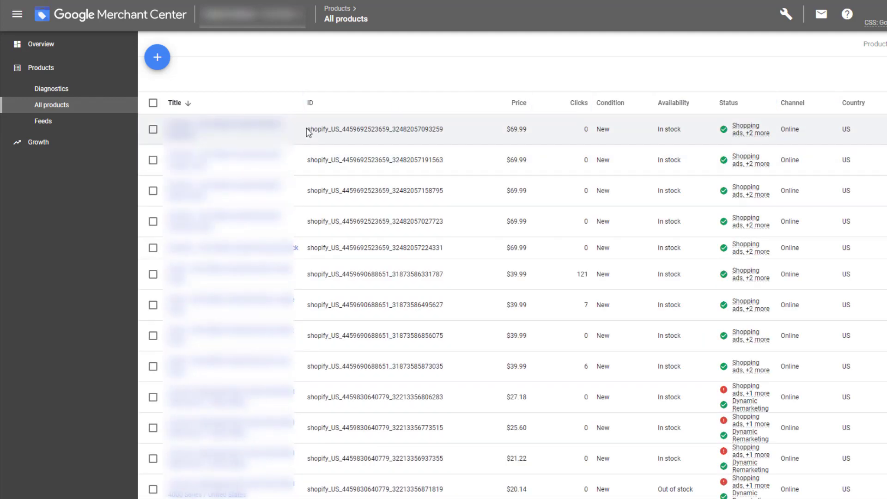
drag(306, 130, 445, 133)
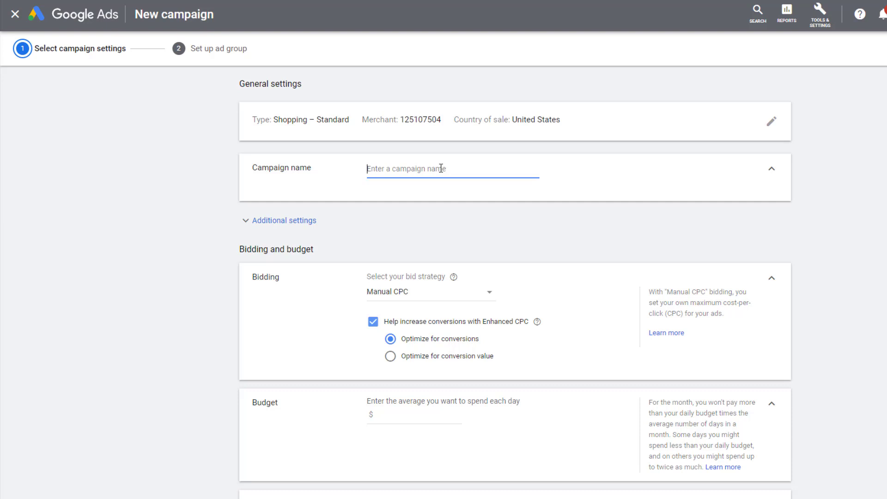
Name the campaign 'Backpack'.
text(Backpack)
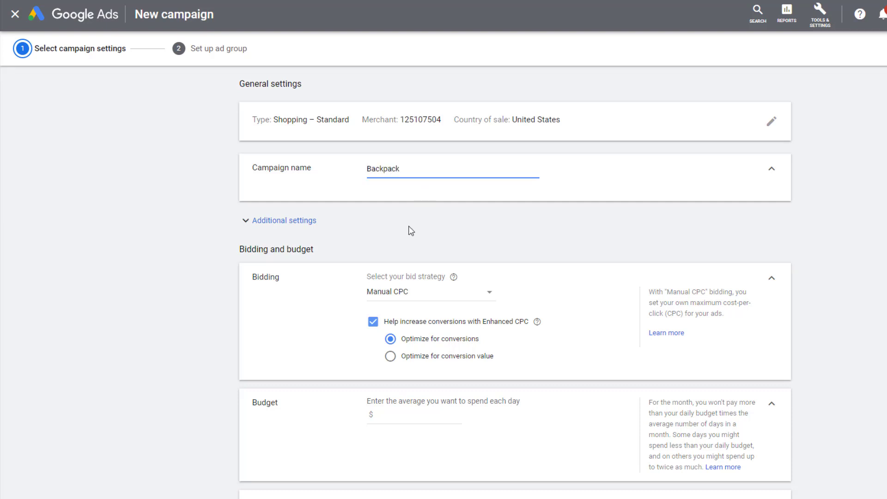
click(303, 223)
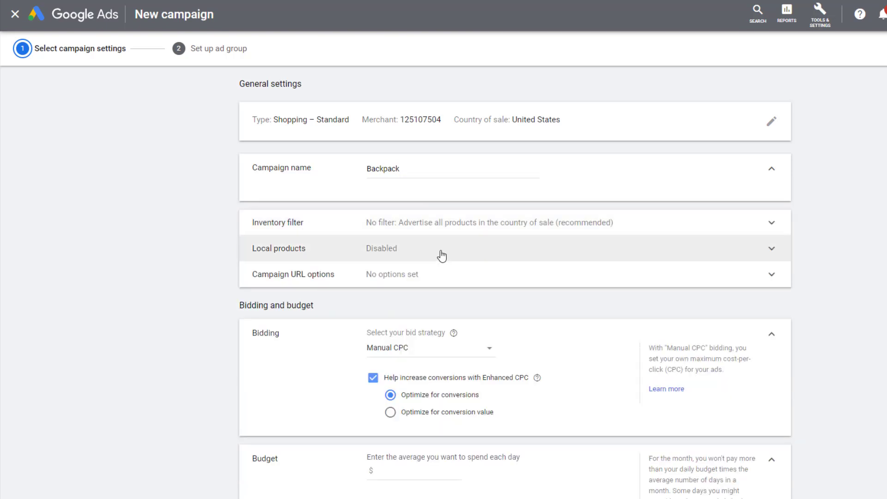
click(443, 226)
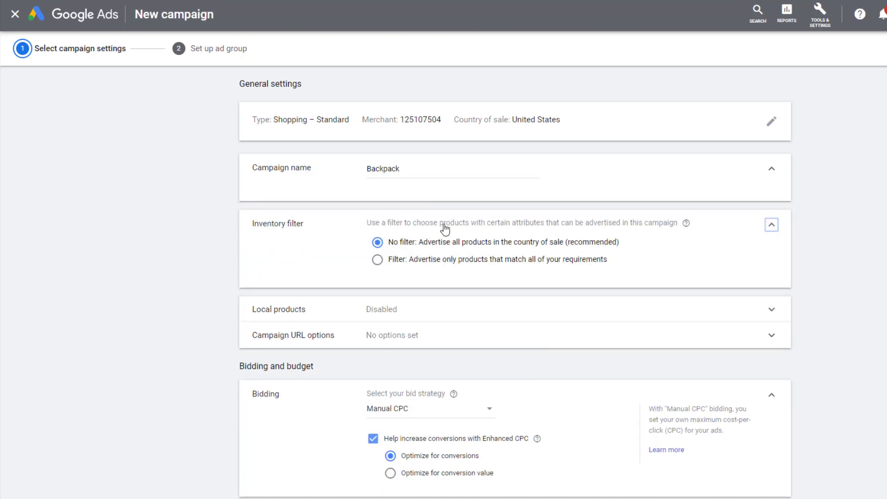
click(378, 259)
click(481, 295)
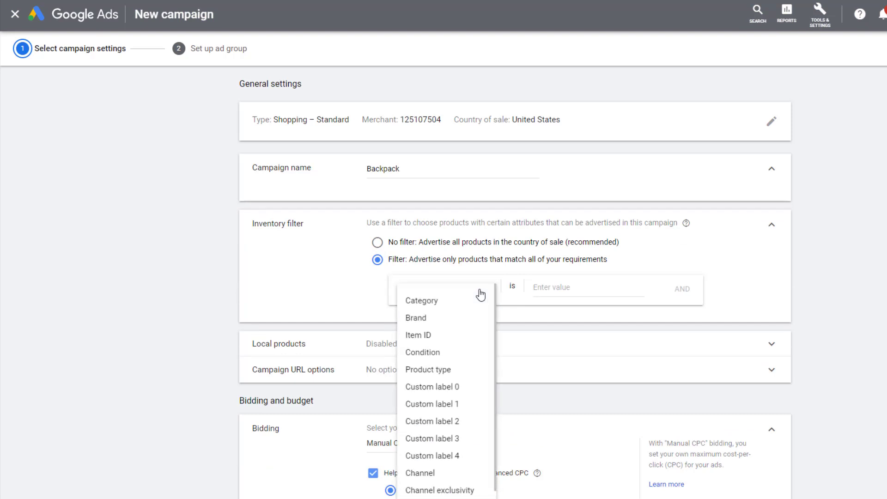
click(458, 335)
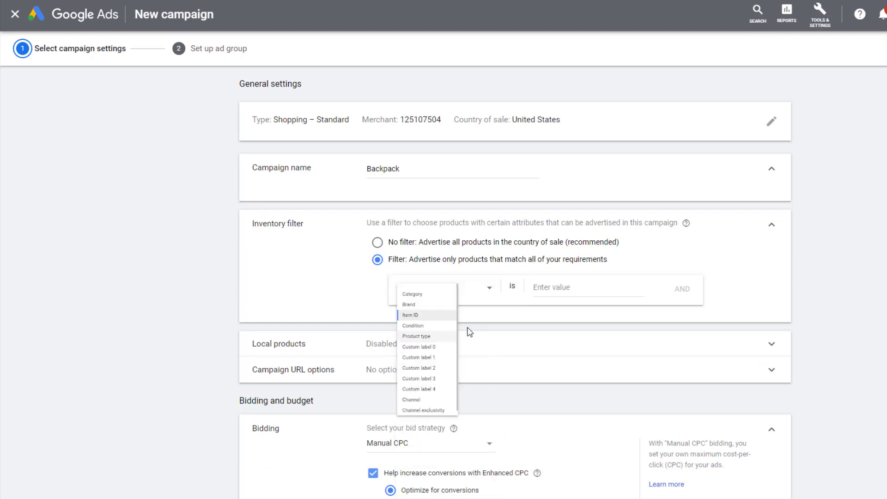
click(582, 284)
key(ctrl+v)
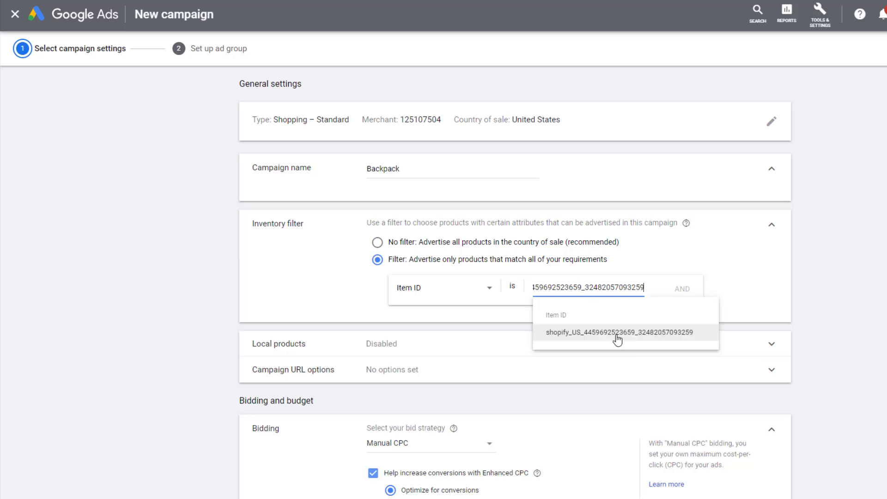
click(618, 335)
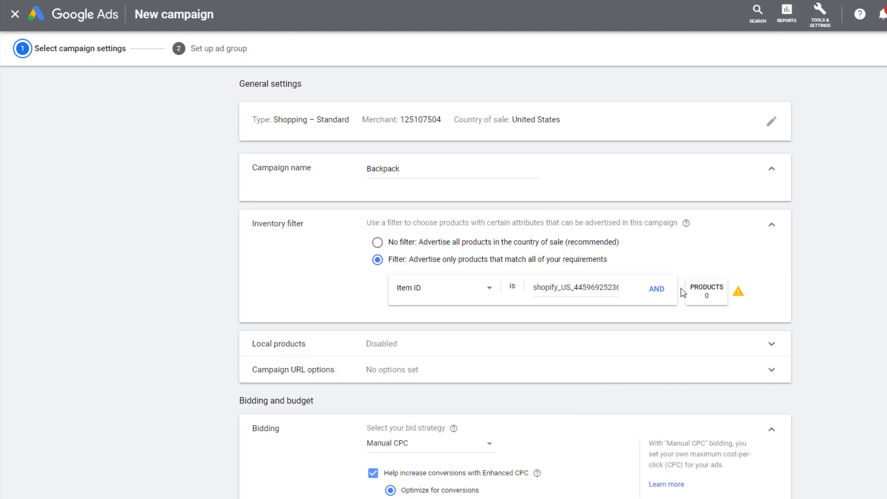
Switch the bid strategy to Maximize clicks and enter a $10 average daily budget.
click(488, 446)
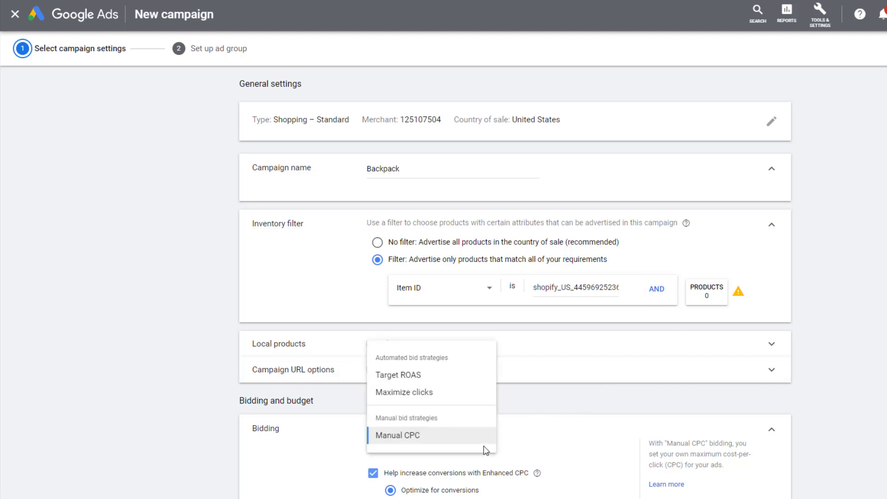
click(406, 392)
scroll(426, 391, down, 6)
click(403, 354)
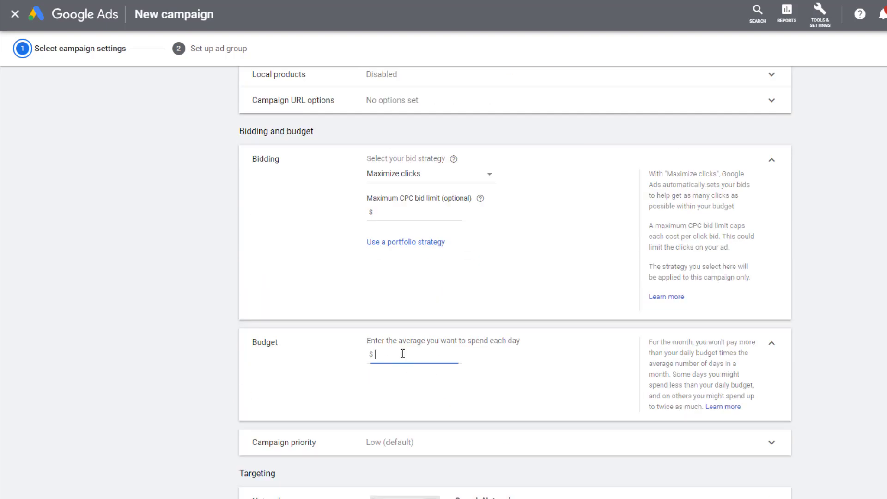
text(10)
scroll(445, 295, down, 3)
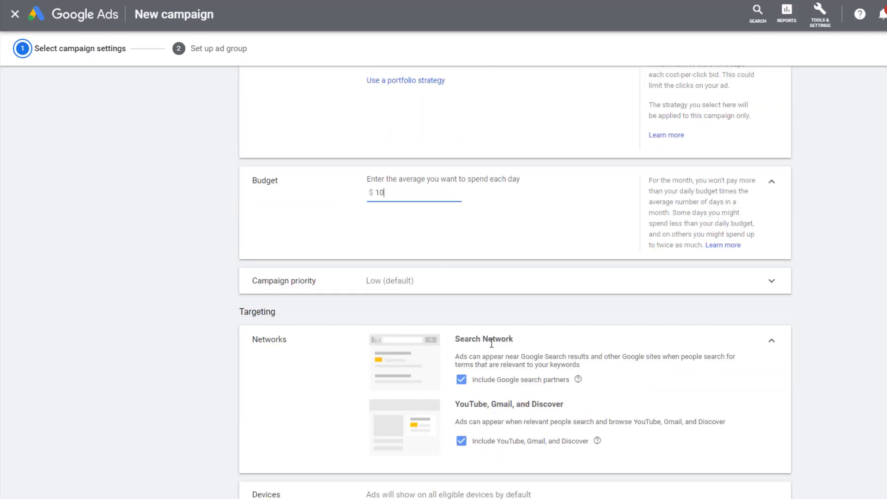
Set the Backpack campaign priority to High, then scroll down toward Save and Continue.
click(436, 284)
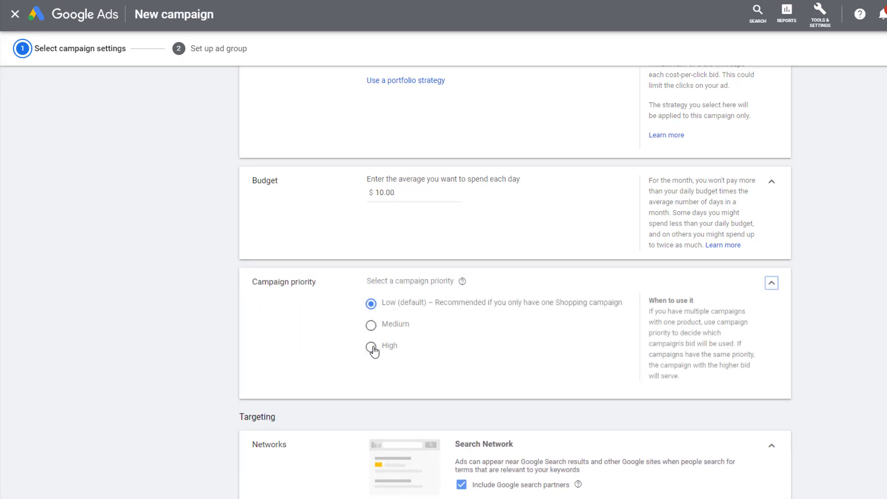
click(372, 348)
scroll(451, 286, down, 6)
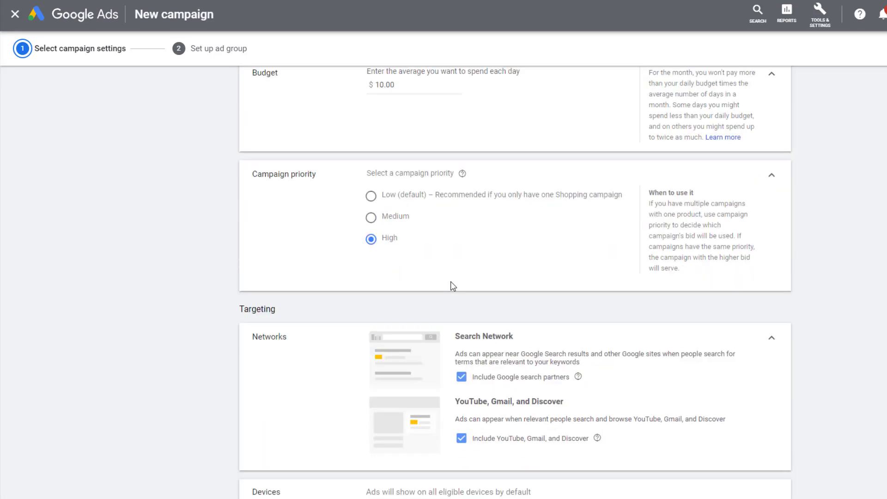
scroll(452, 285, down, 2)
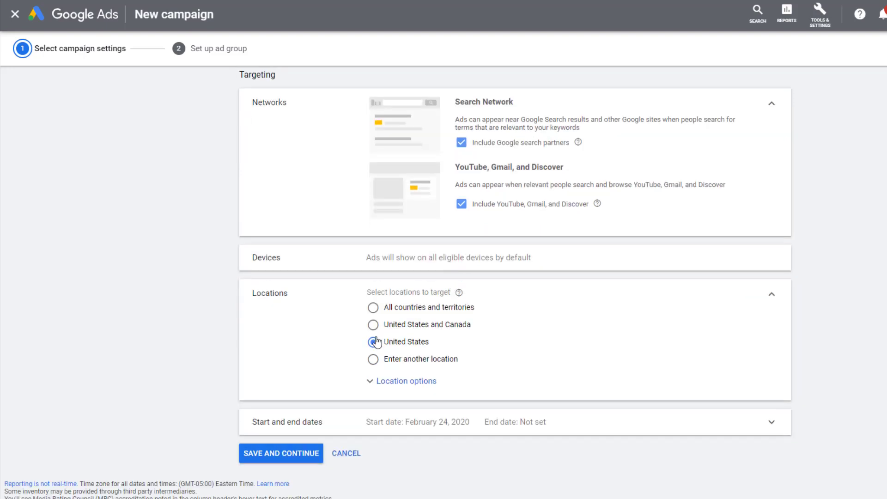